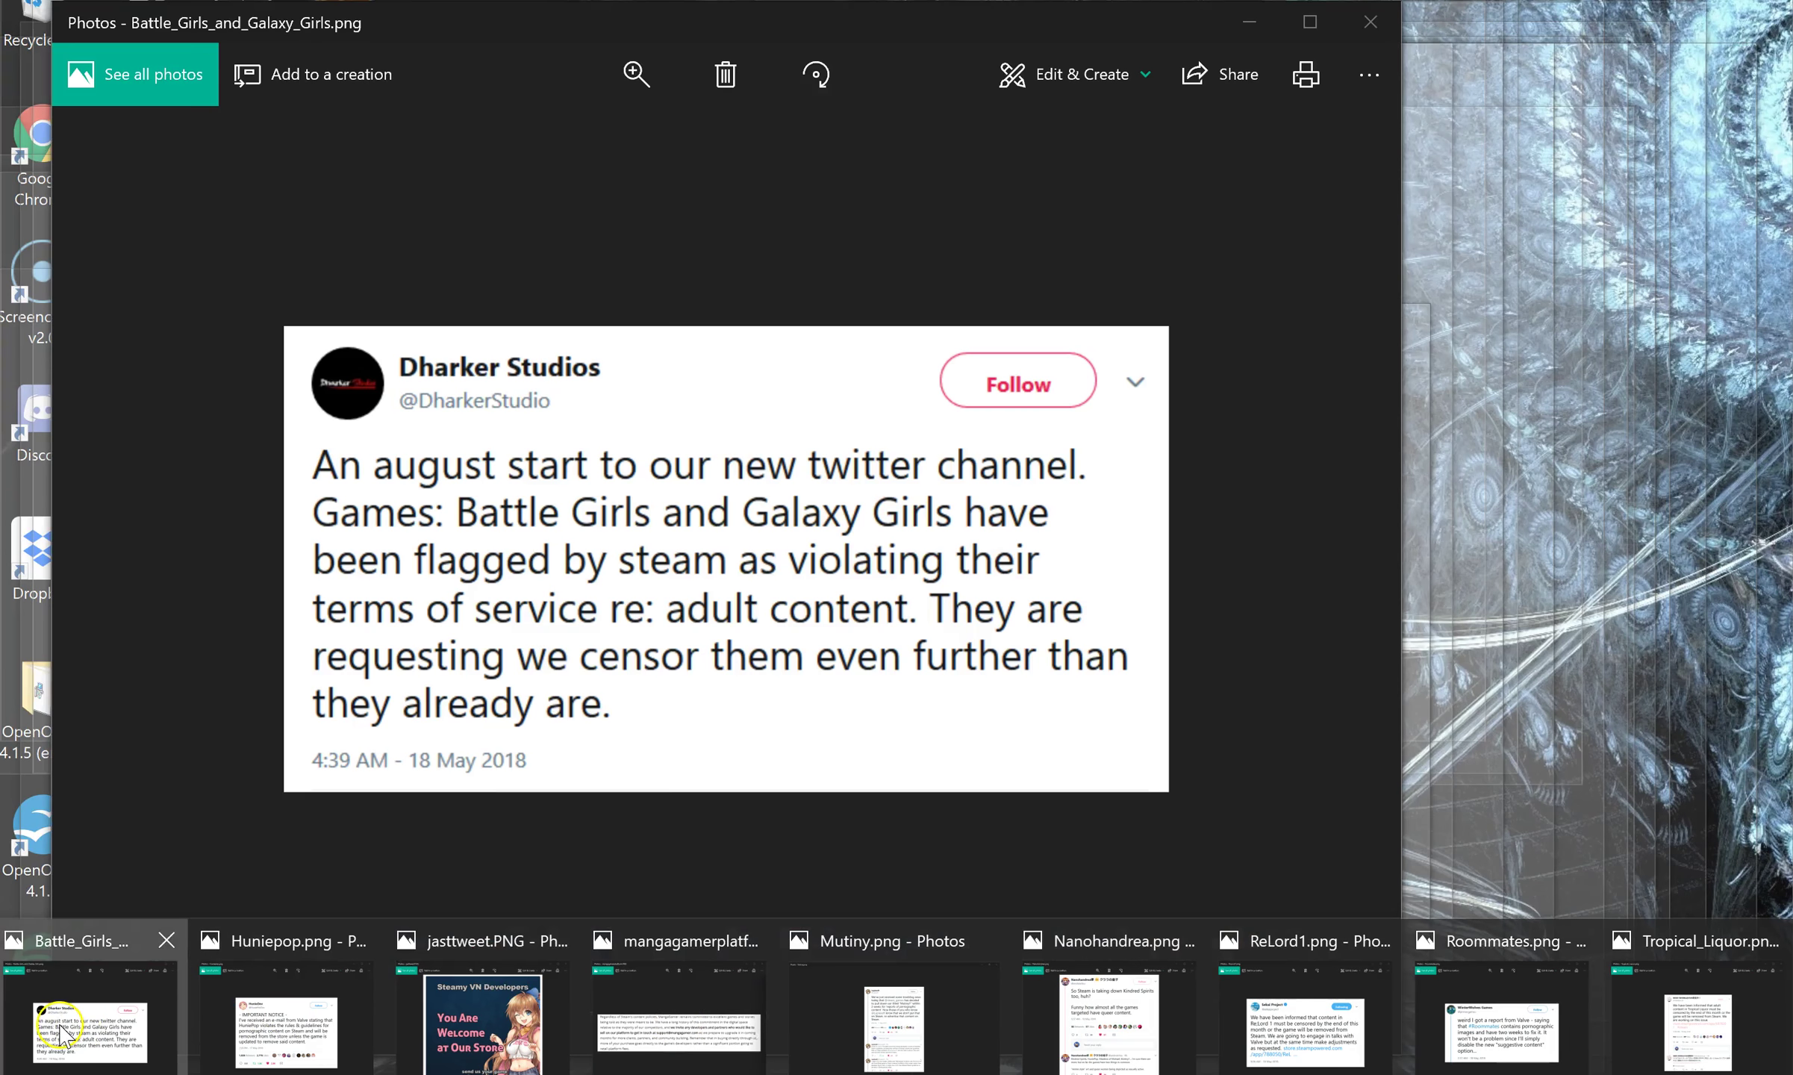
Step: Bring the Battle Girls then HuniePop tweet screenshots forward and show all open photo windows
click(59, 1024)
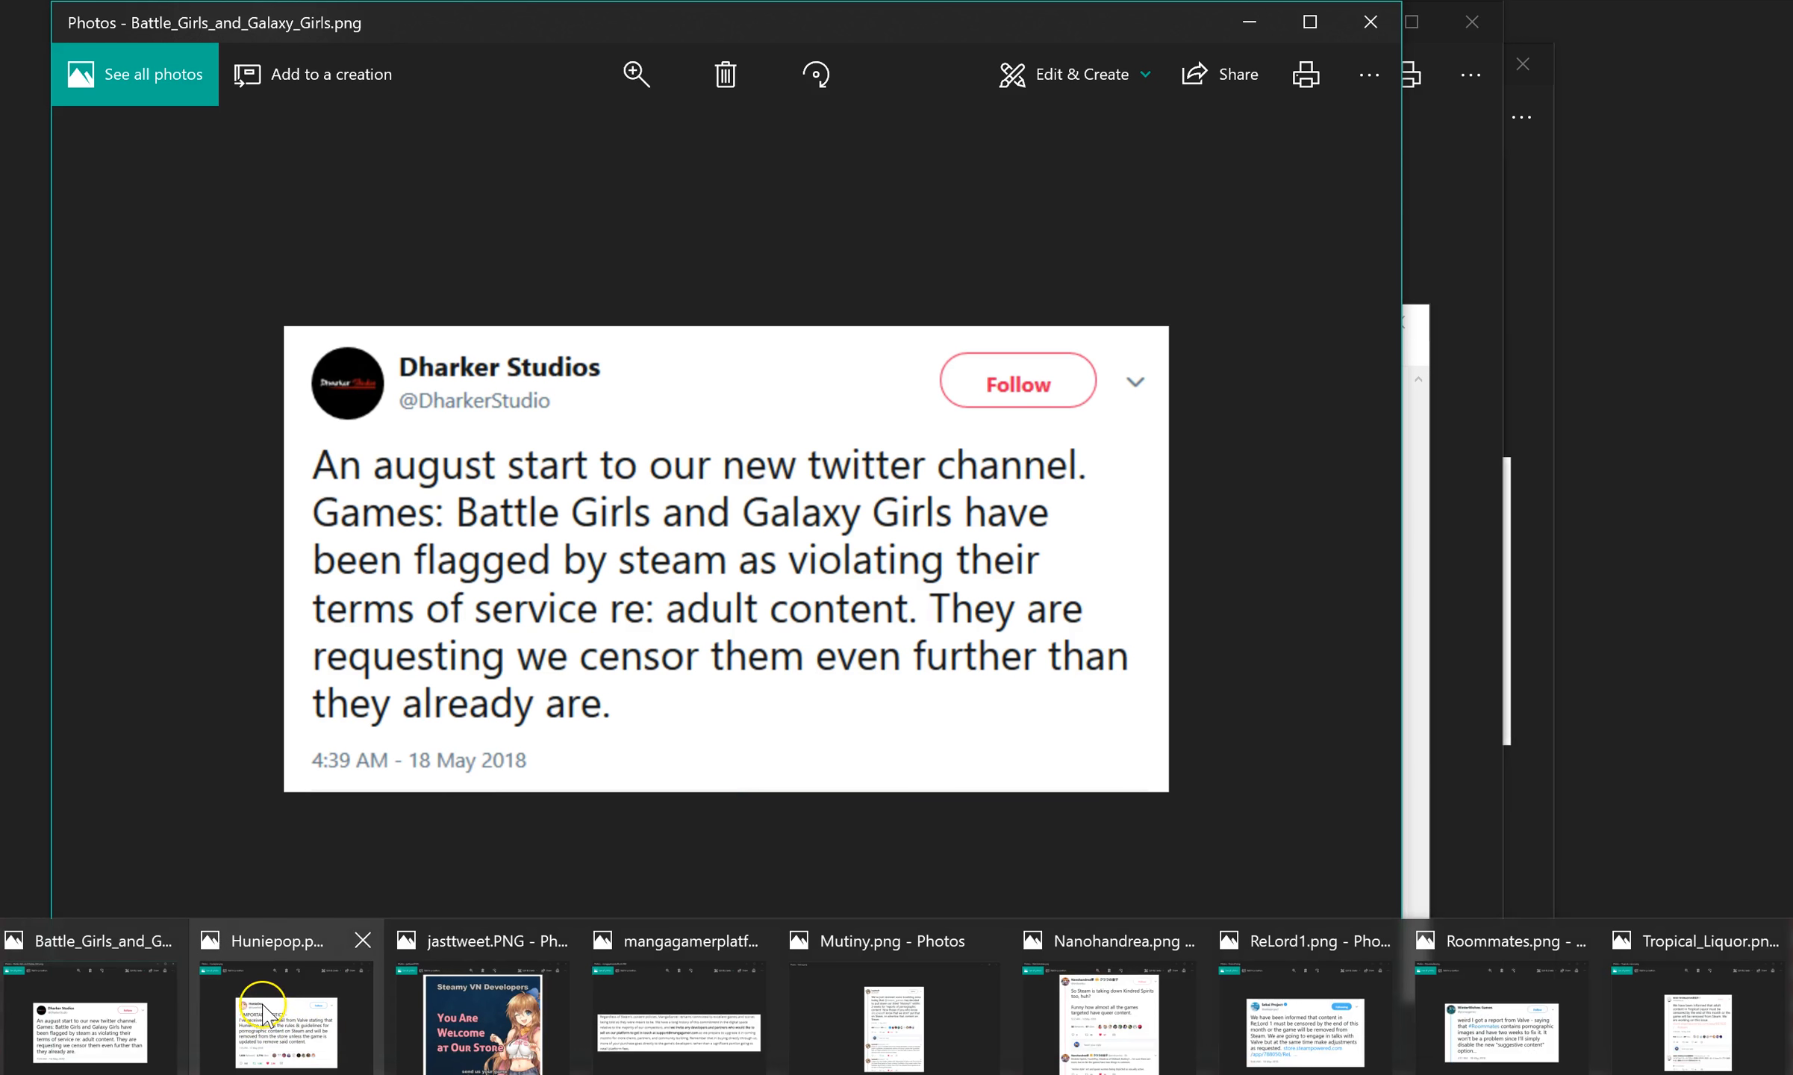
click(280, 1022)
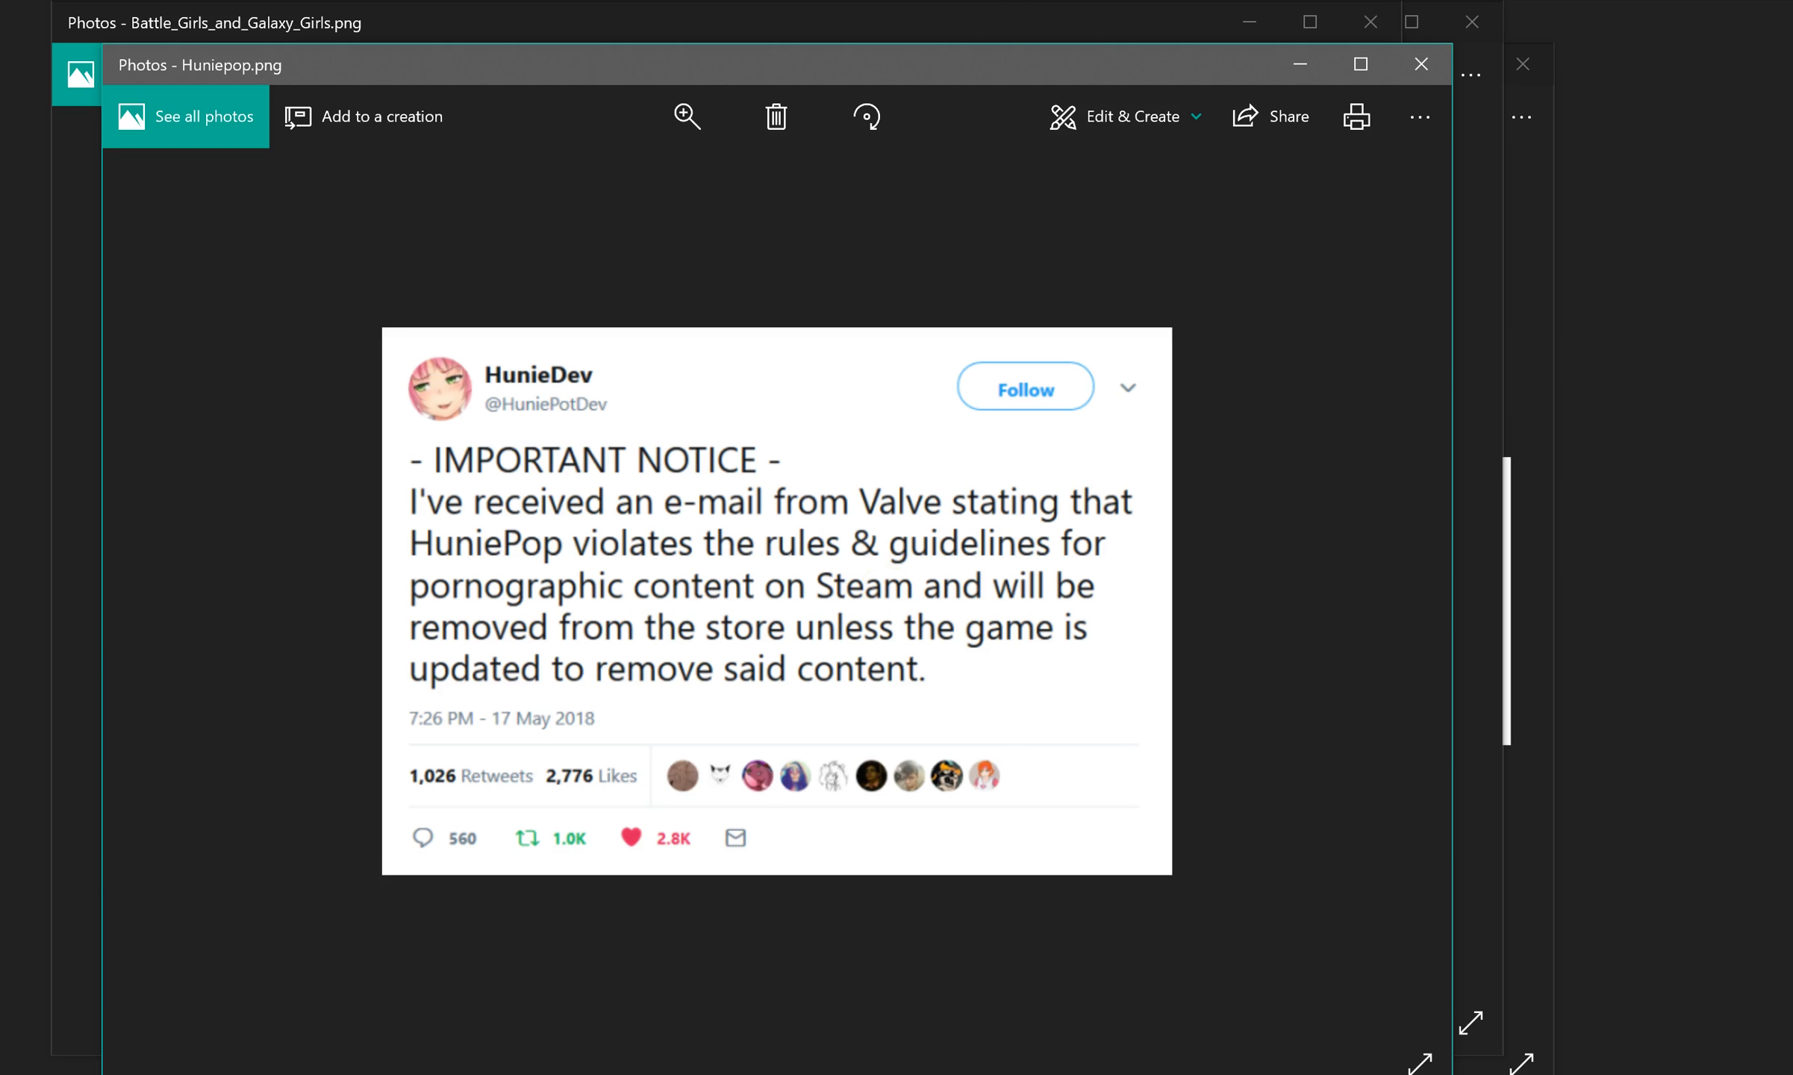
key(alt+Tab)
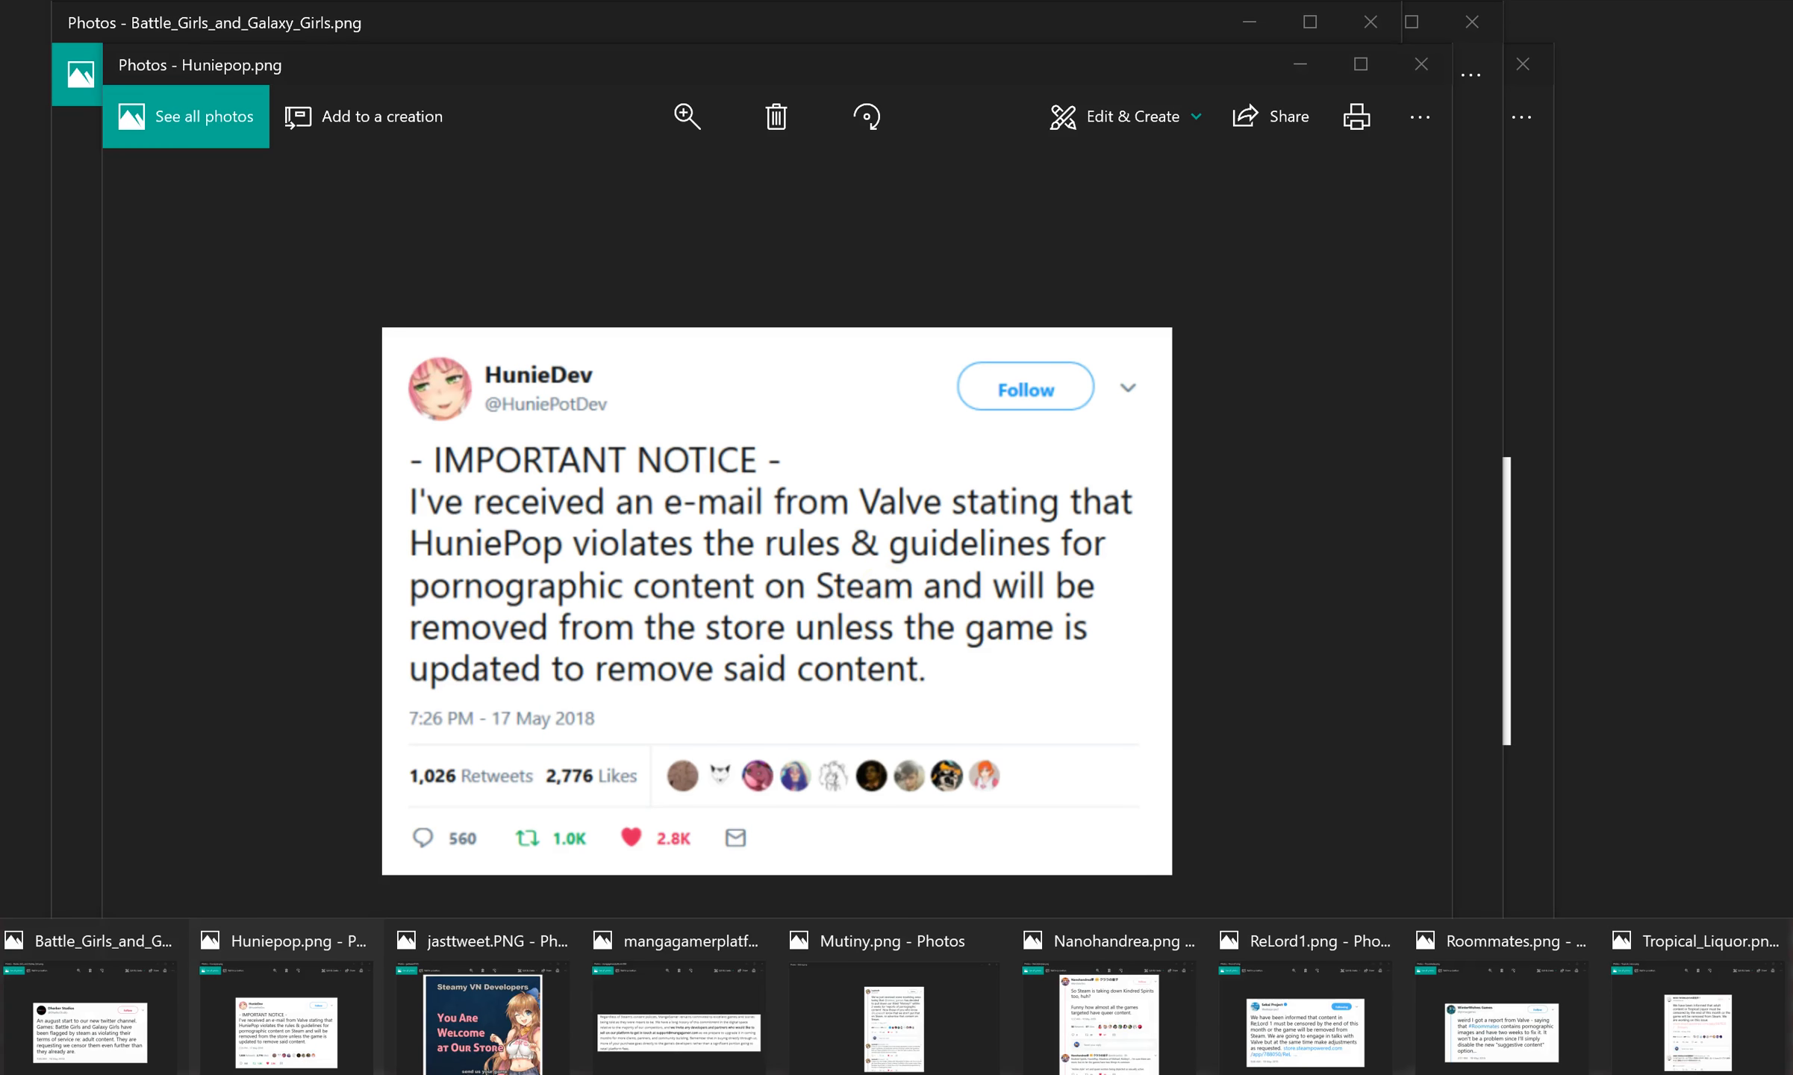
Step: Bring the Re;Lord 1 and then Tropical Liquor tweet screenshots to the front
click(1302, 1036)
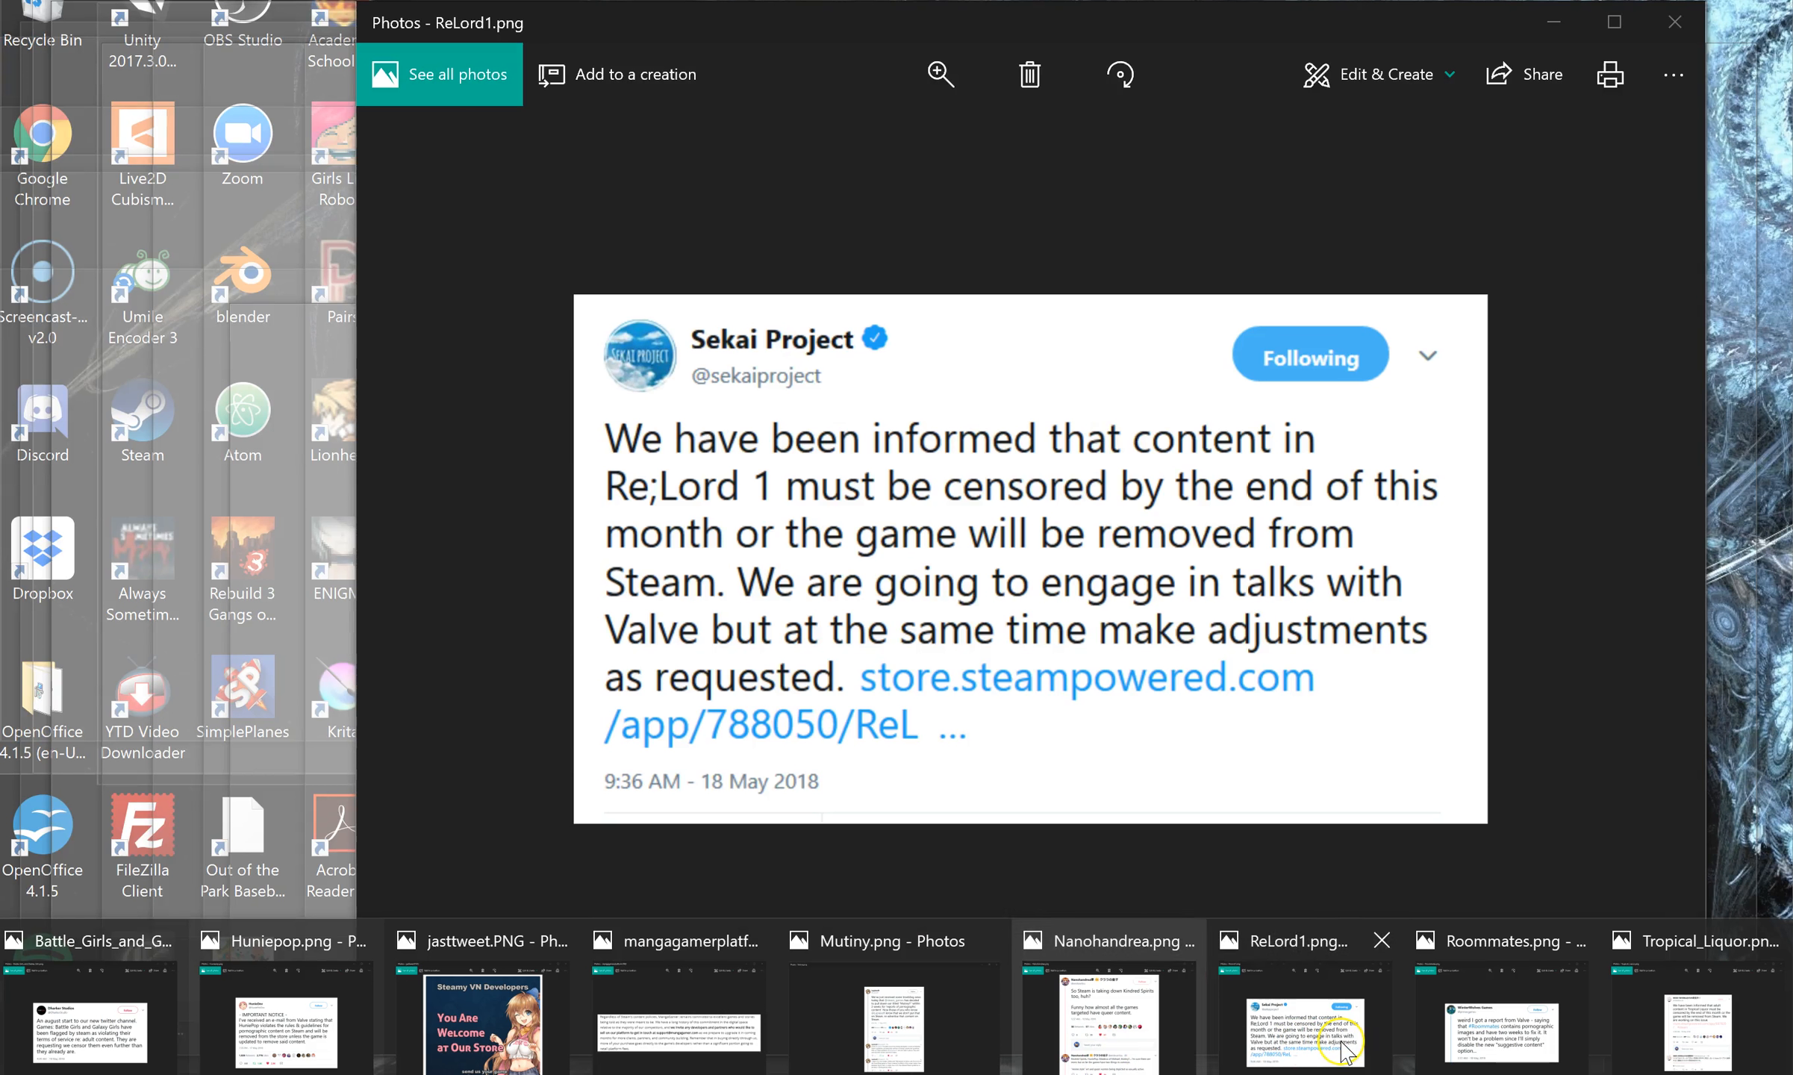
click(1342, 1050)
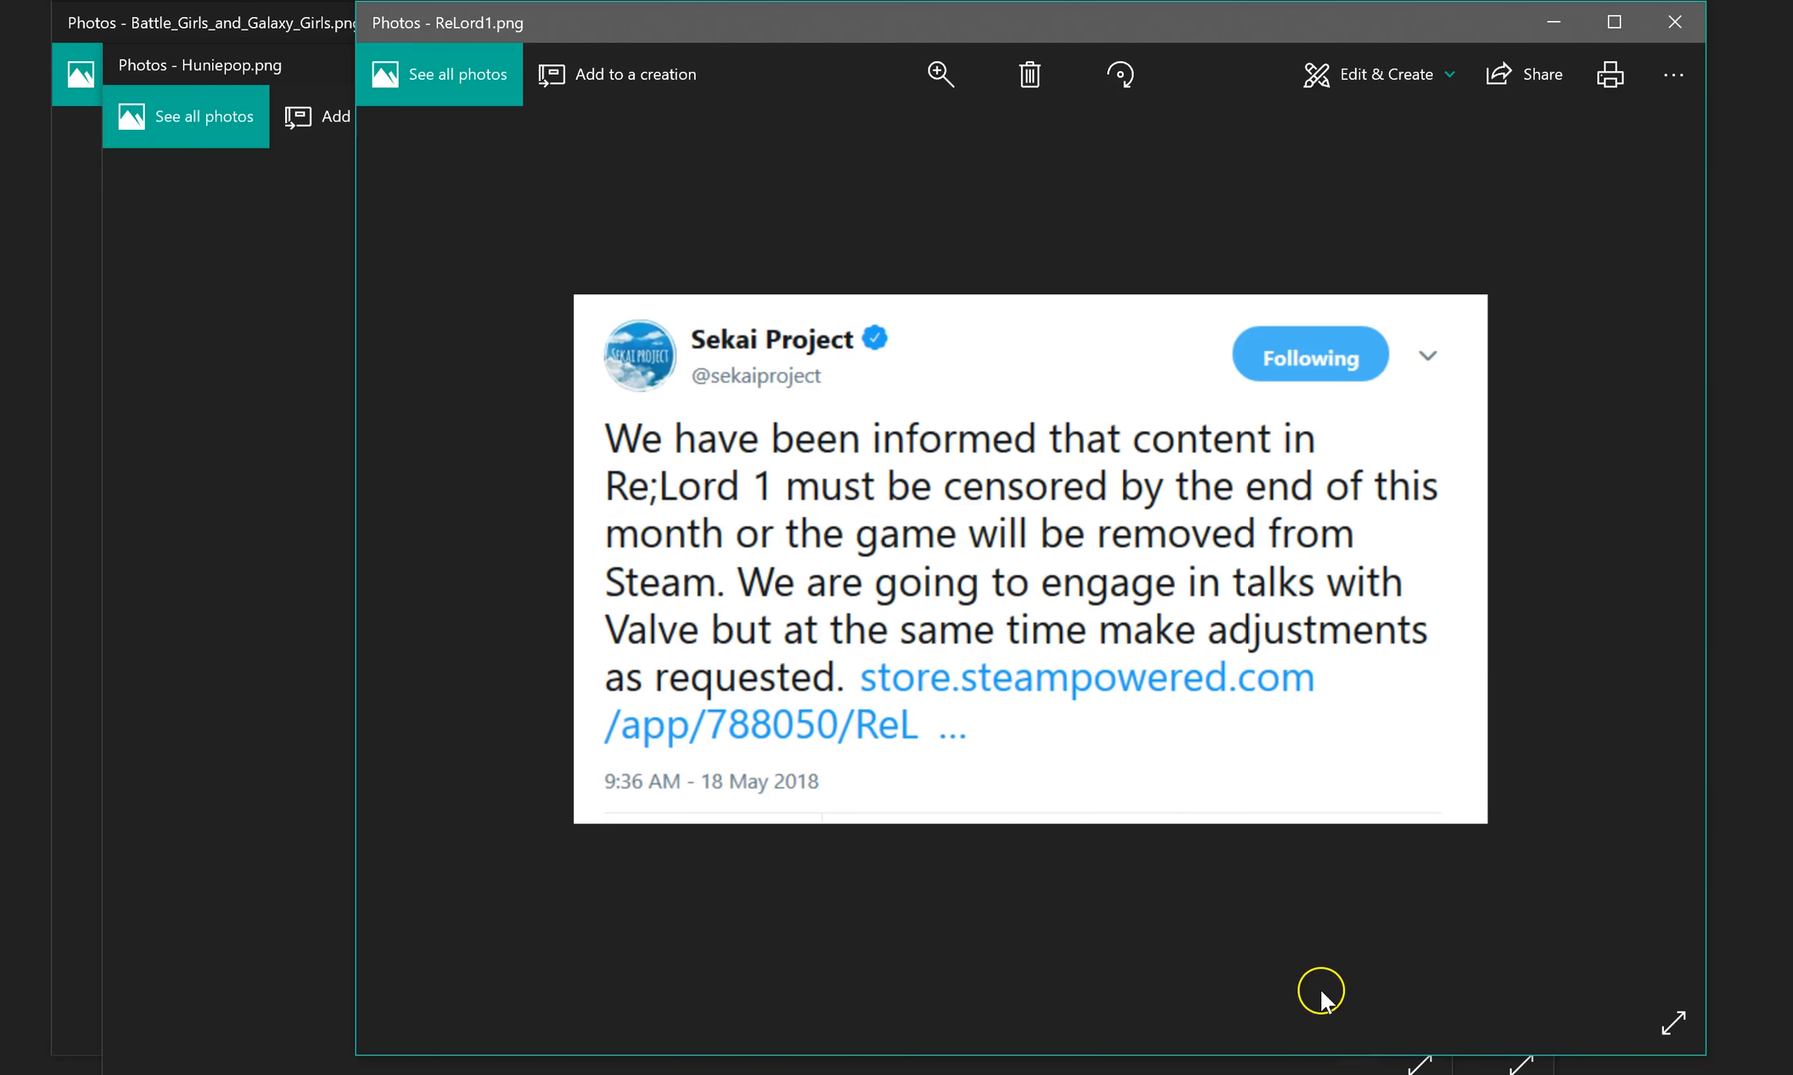
click(1468, 1063)
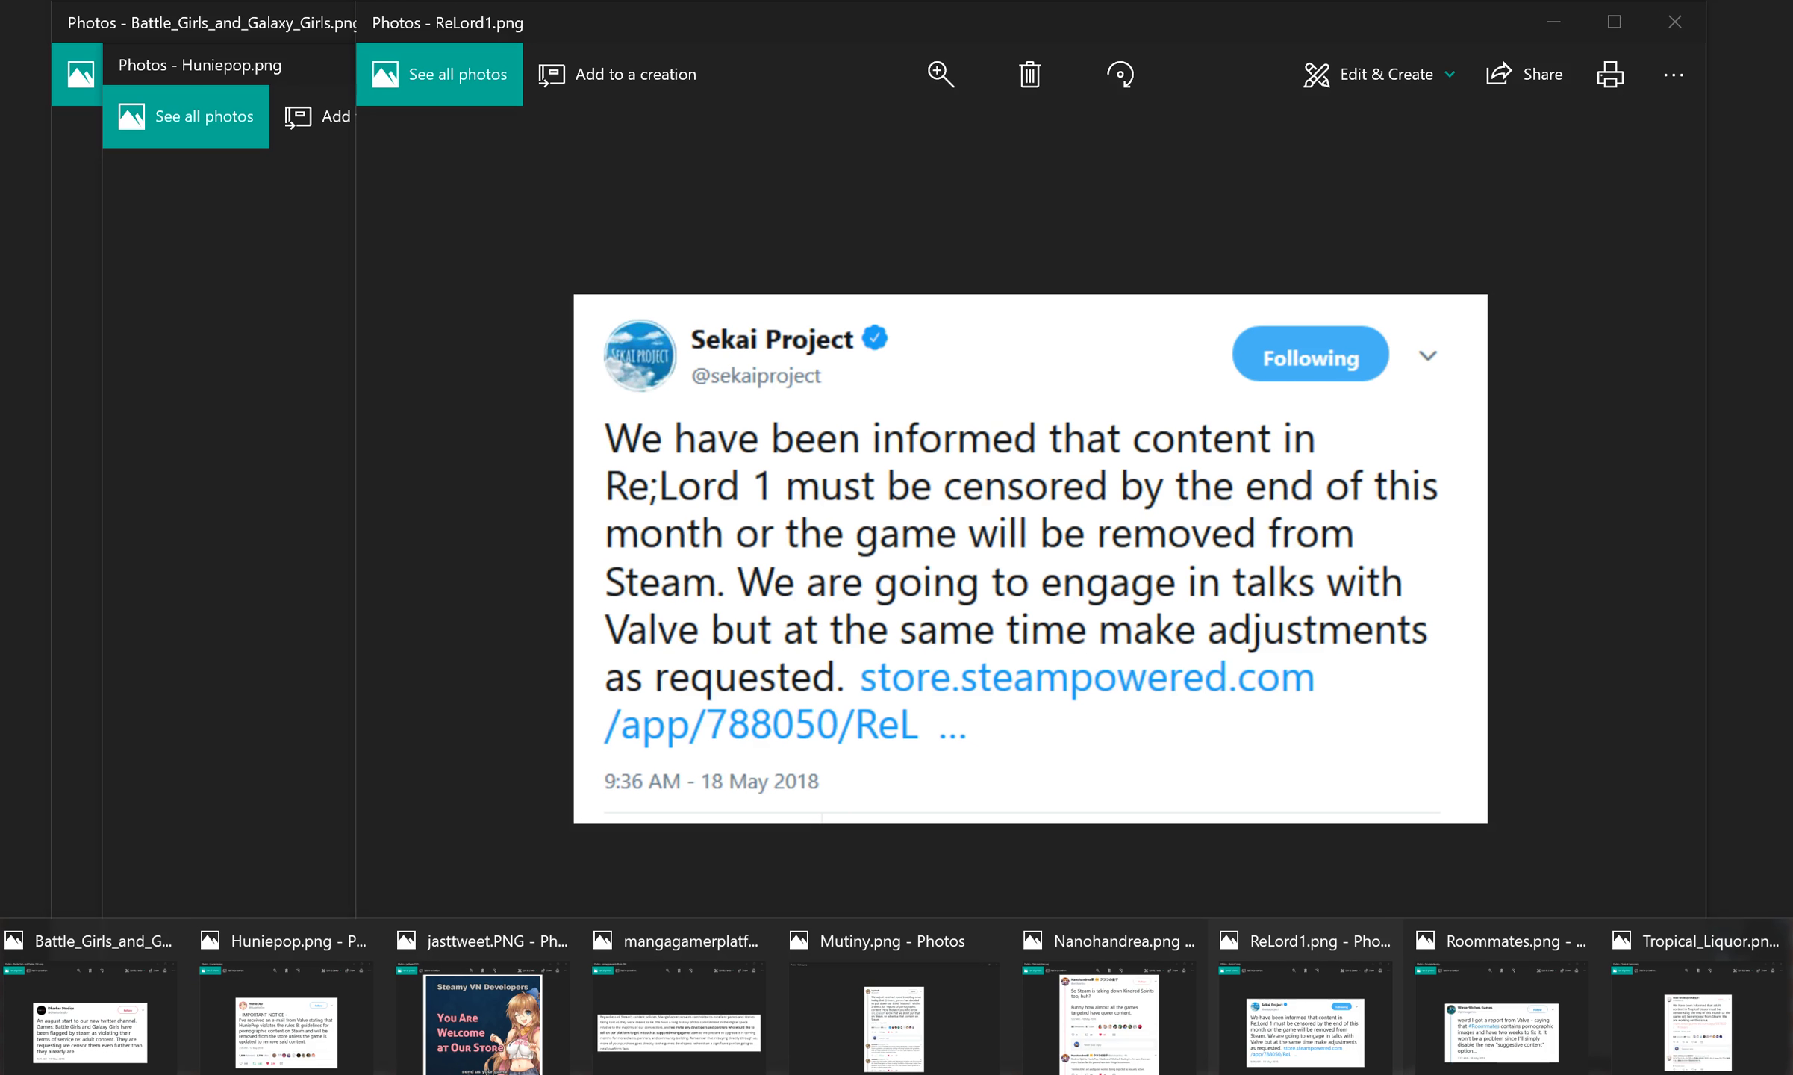
click(1687, 1036)
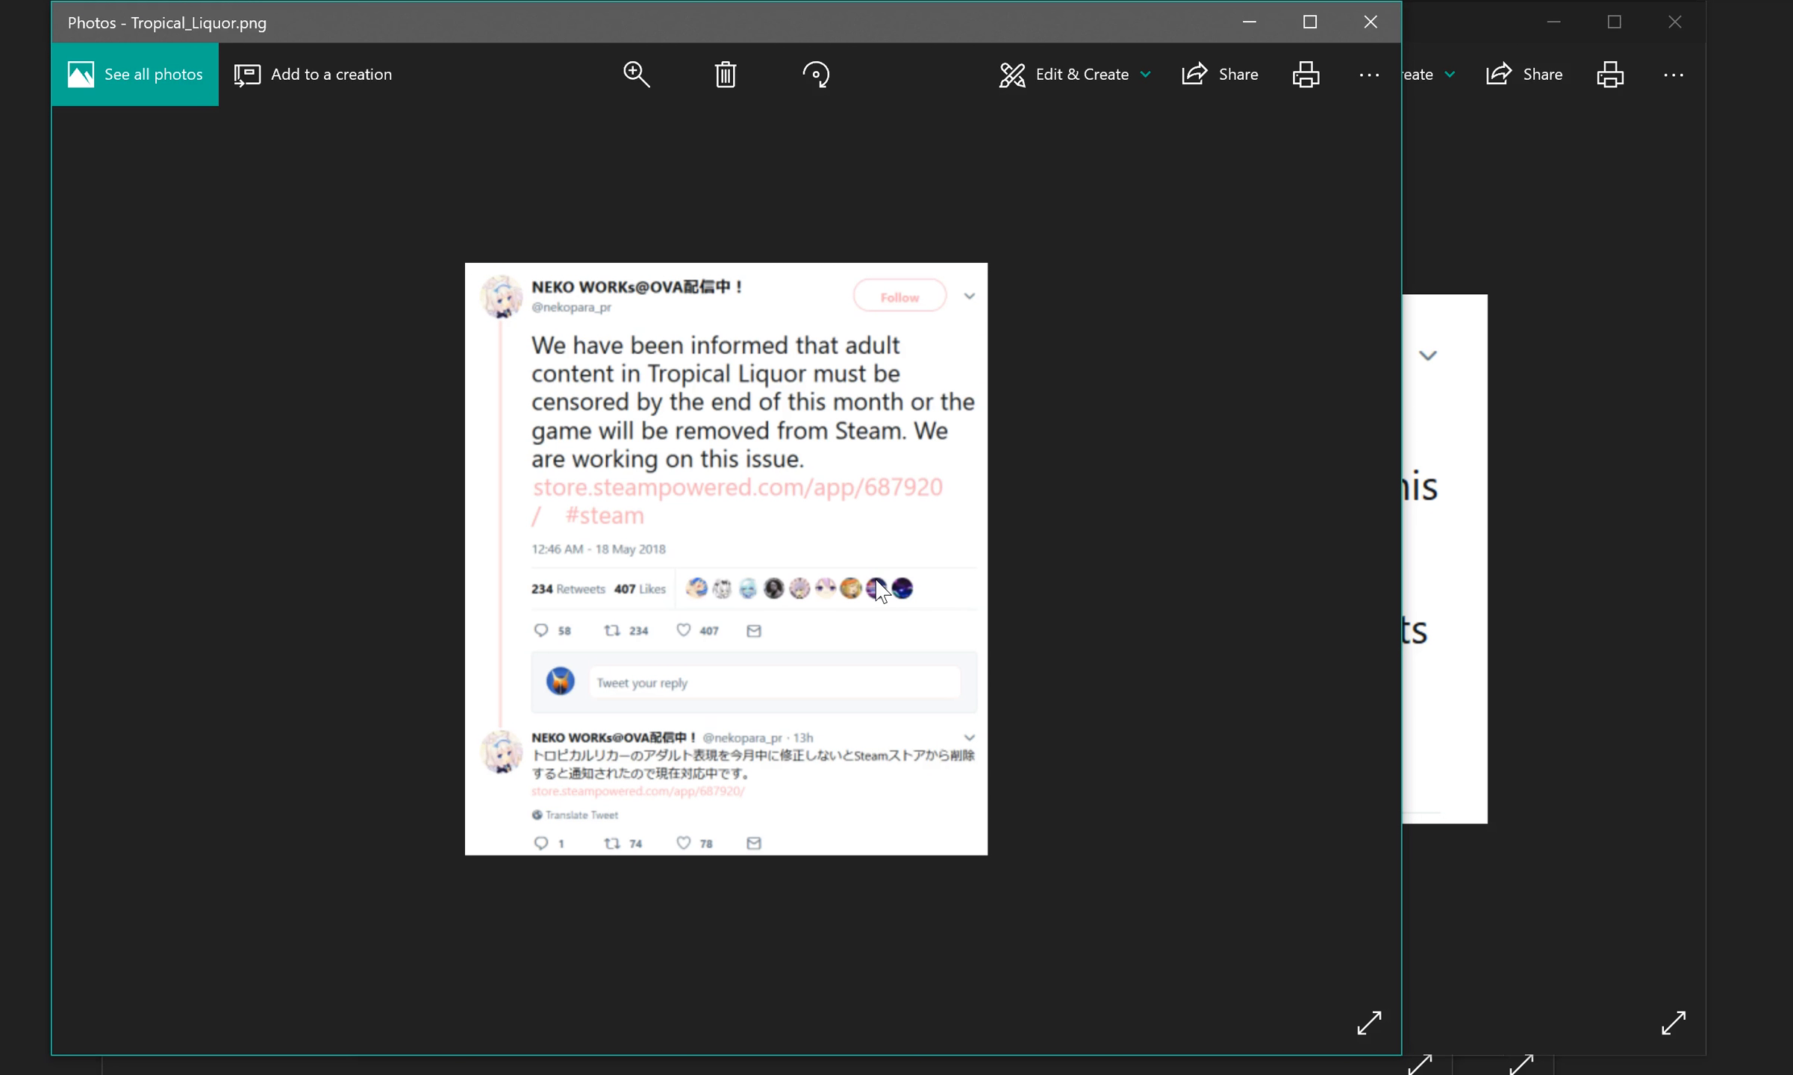
Step: Bring the Roommates and then Lupiesoft Mutiny!! tweet screenshots to the front
click(1093, 965)
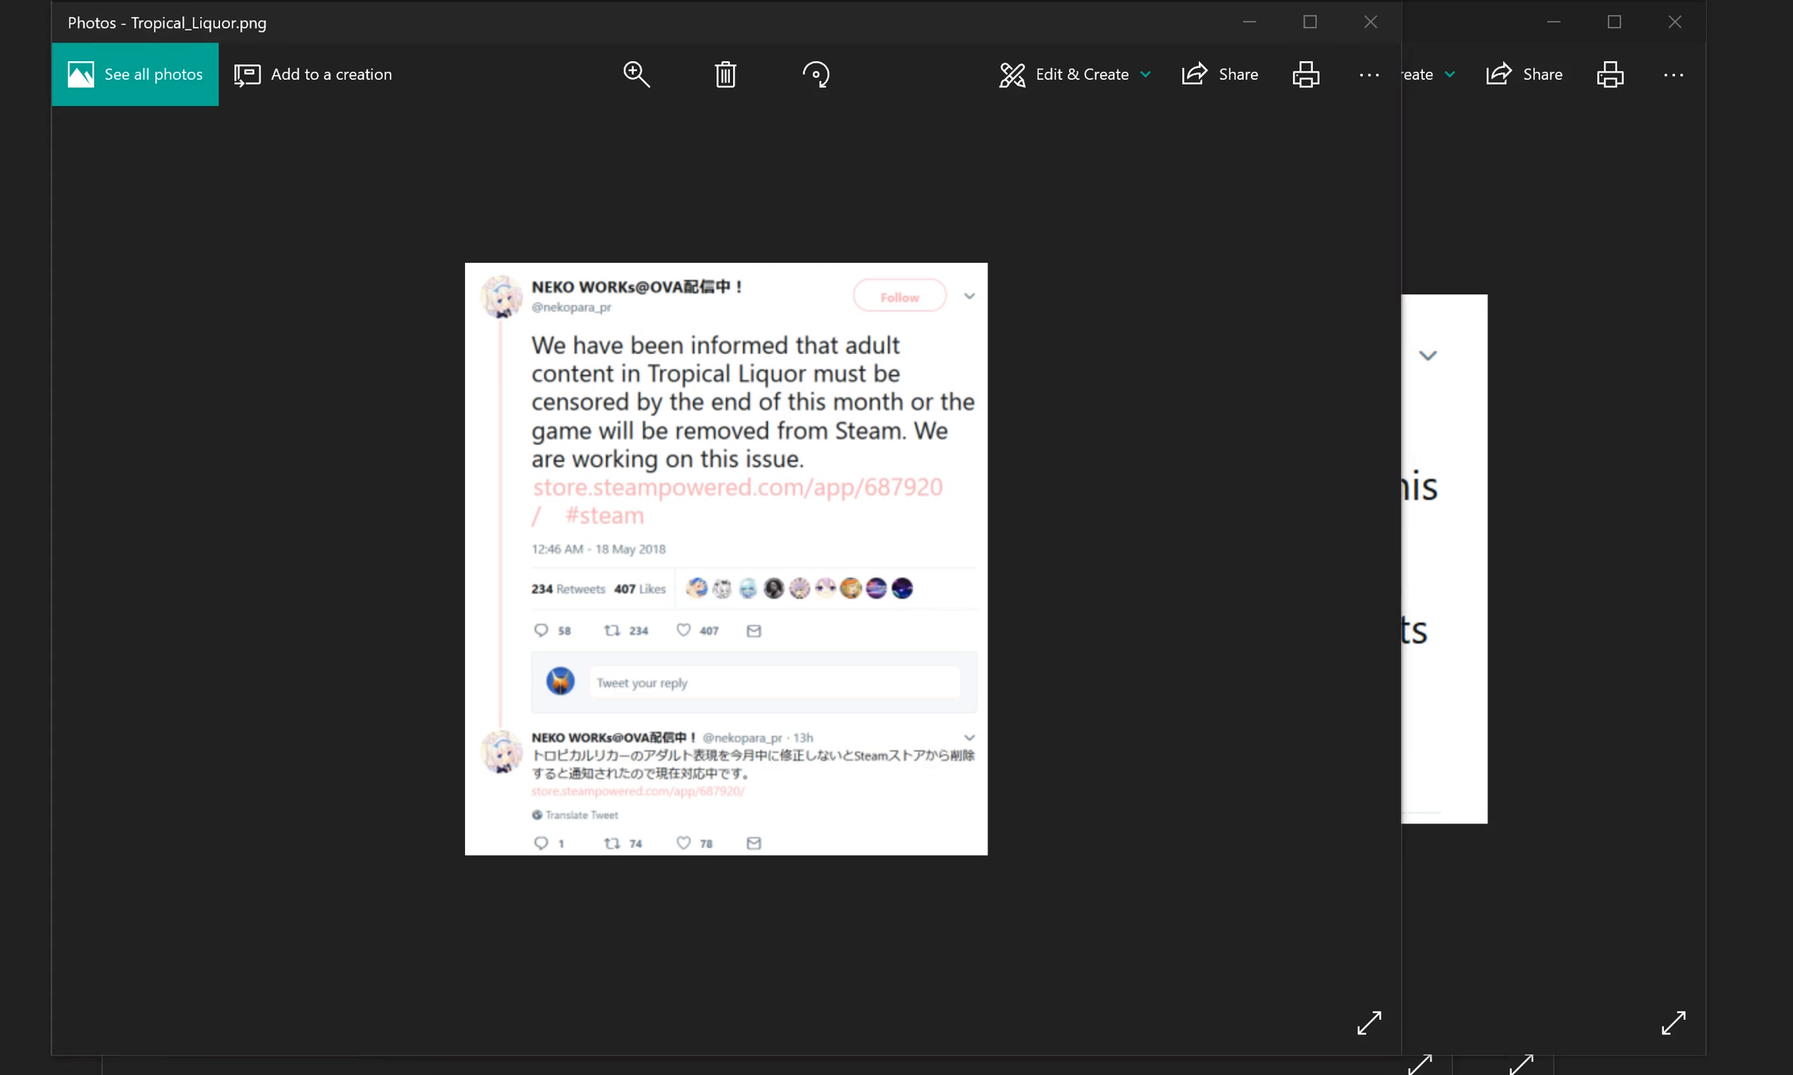
click(1484, 1028)
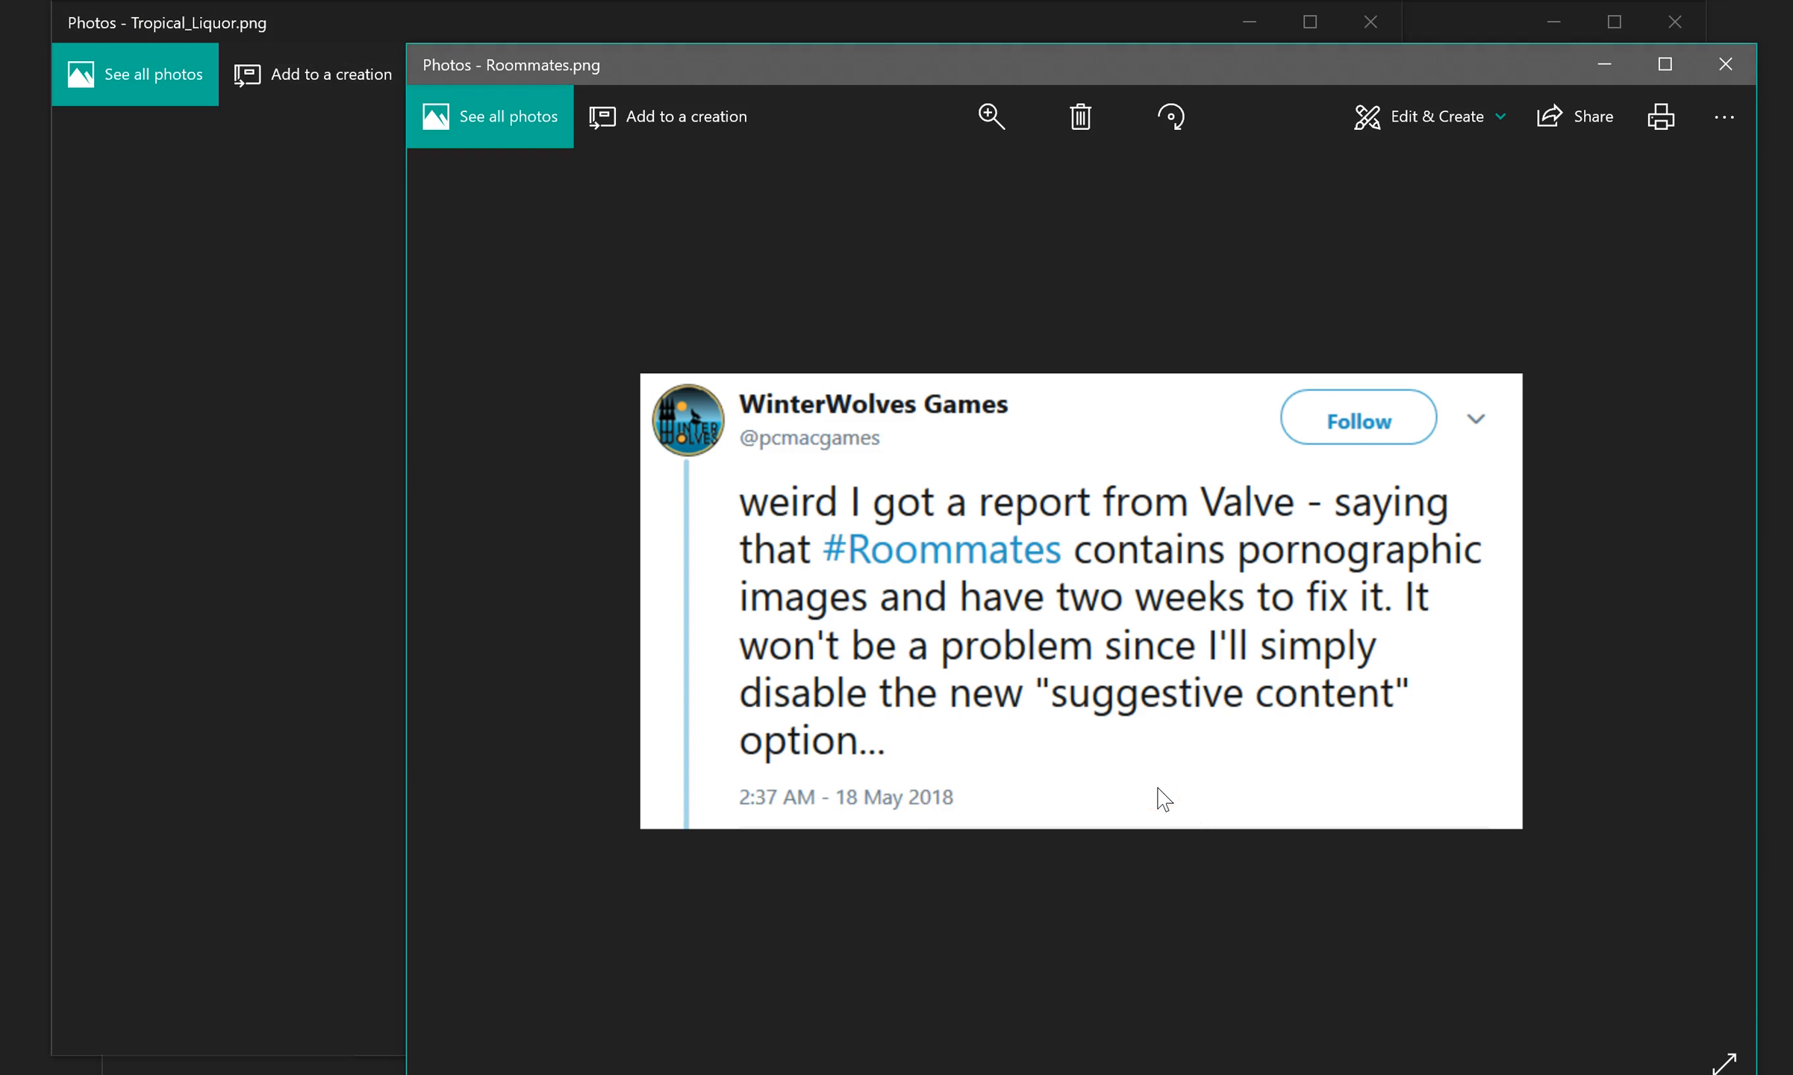
click(1174, 1030)
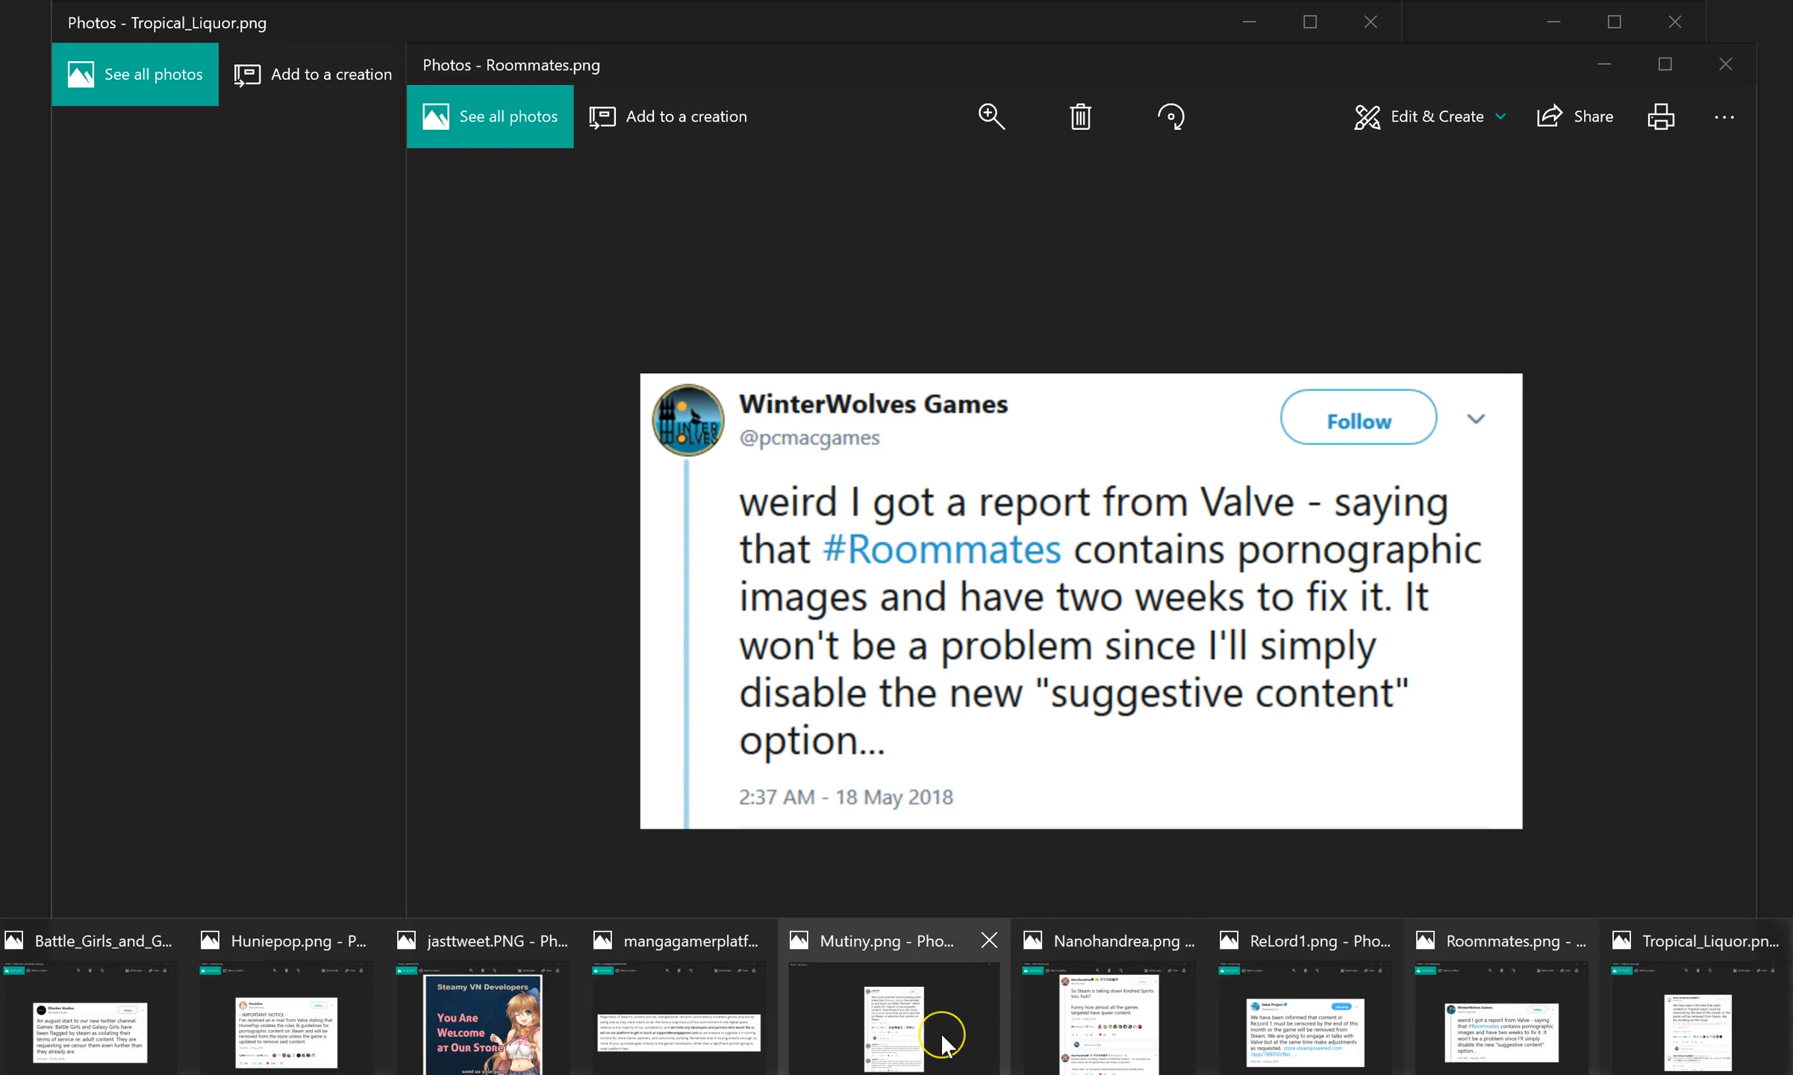
click(896, 1029)
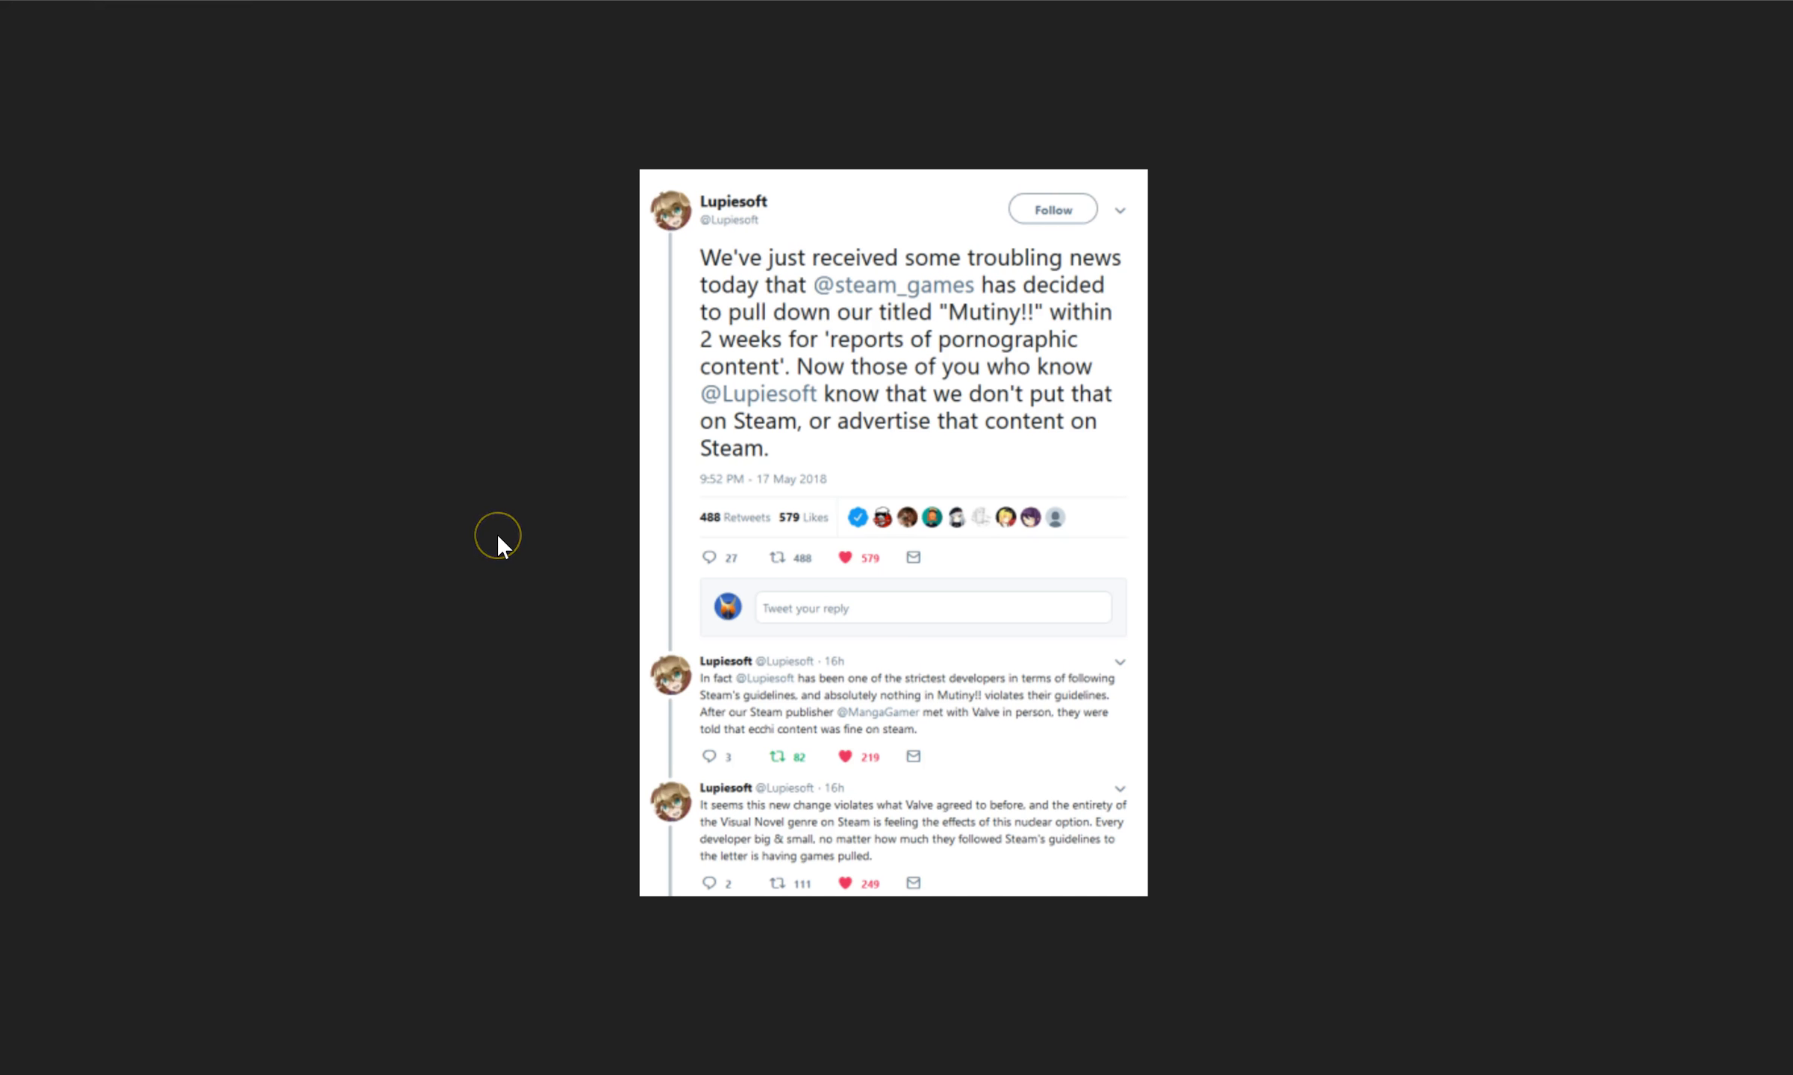
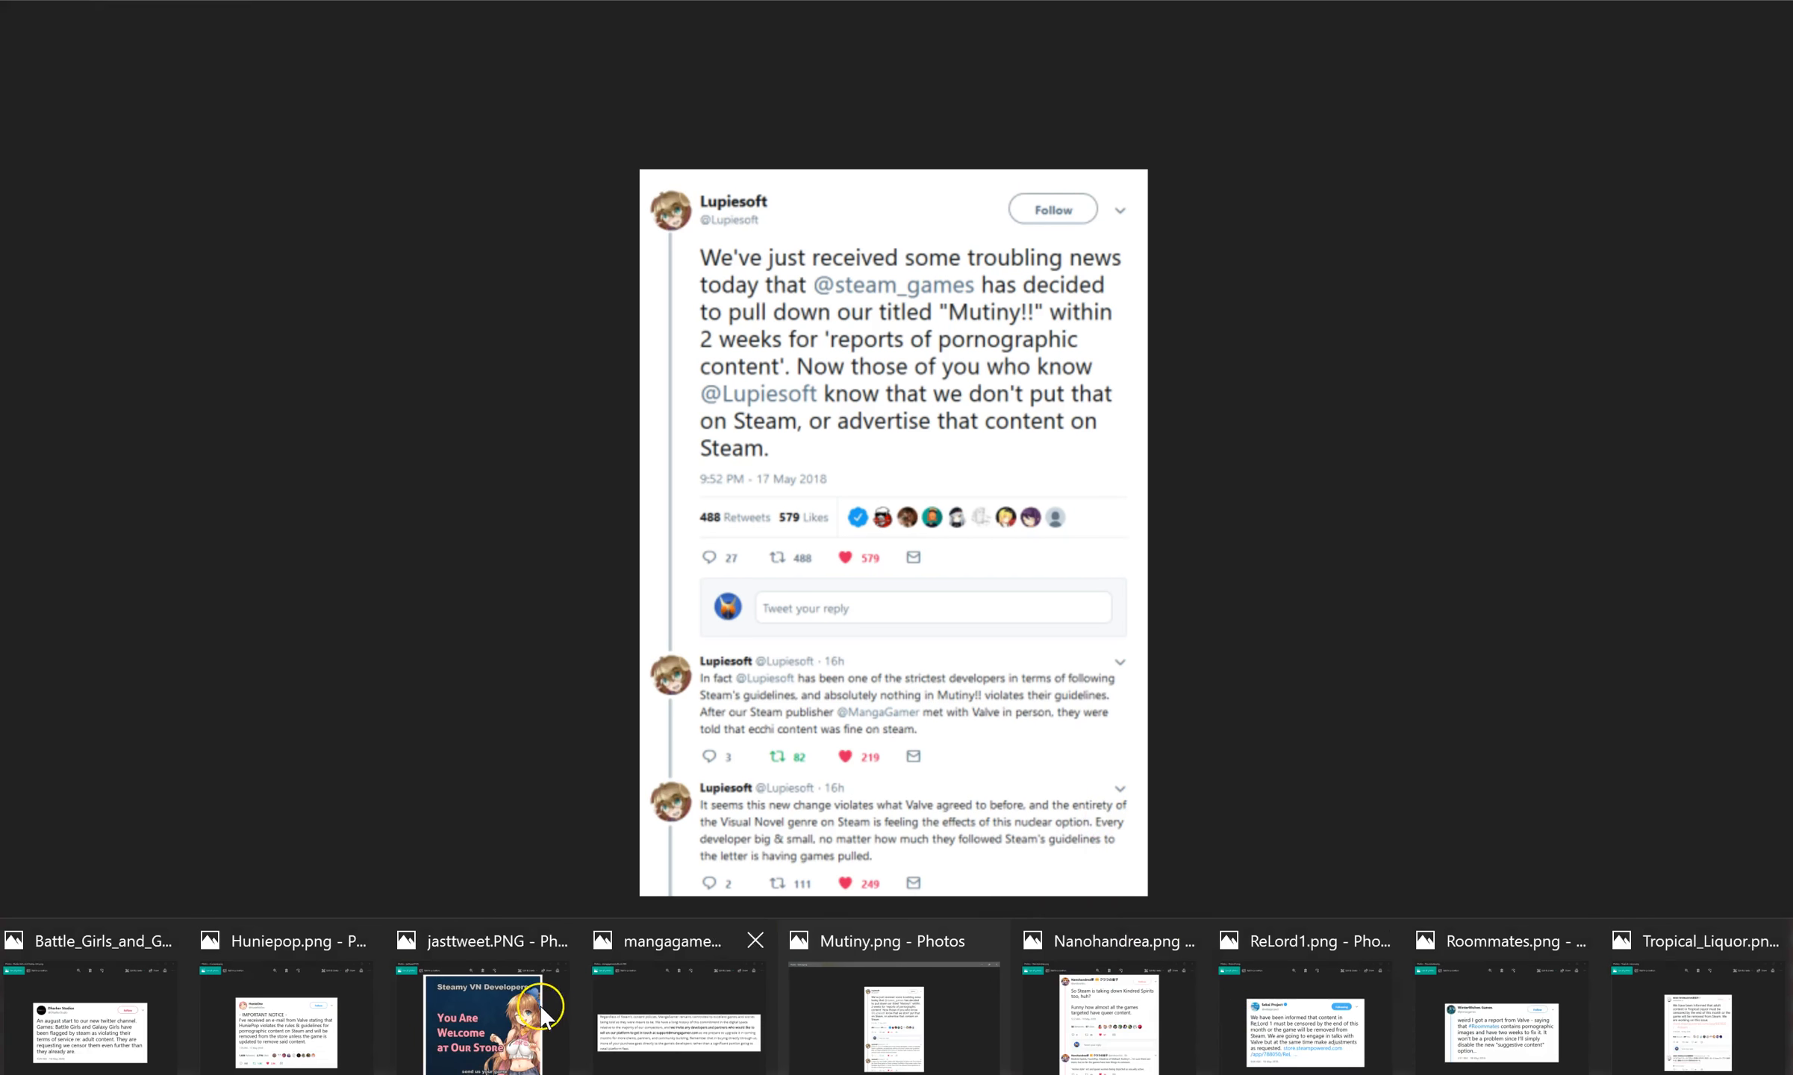
Step: View the JAST USA store welcome image, then bring the MangaGamer developer invitation statement to front
click(483, 1022)
click(538, 1008)
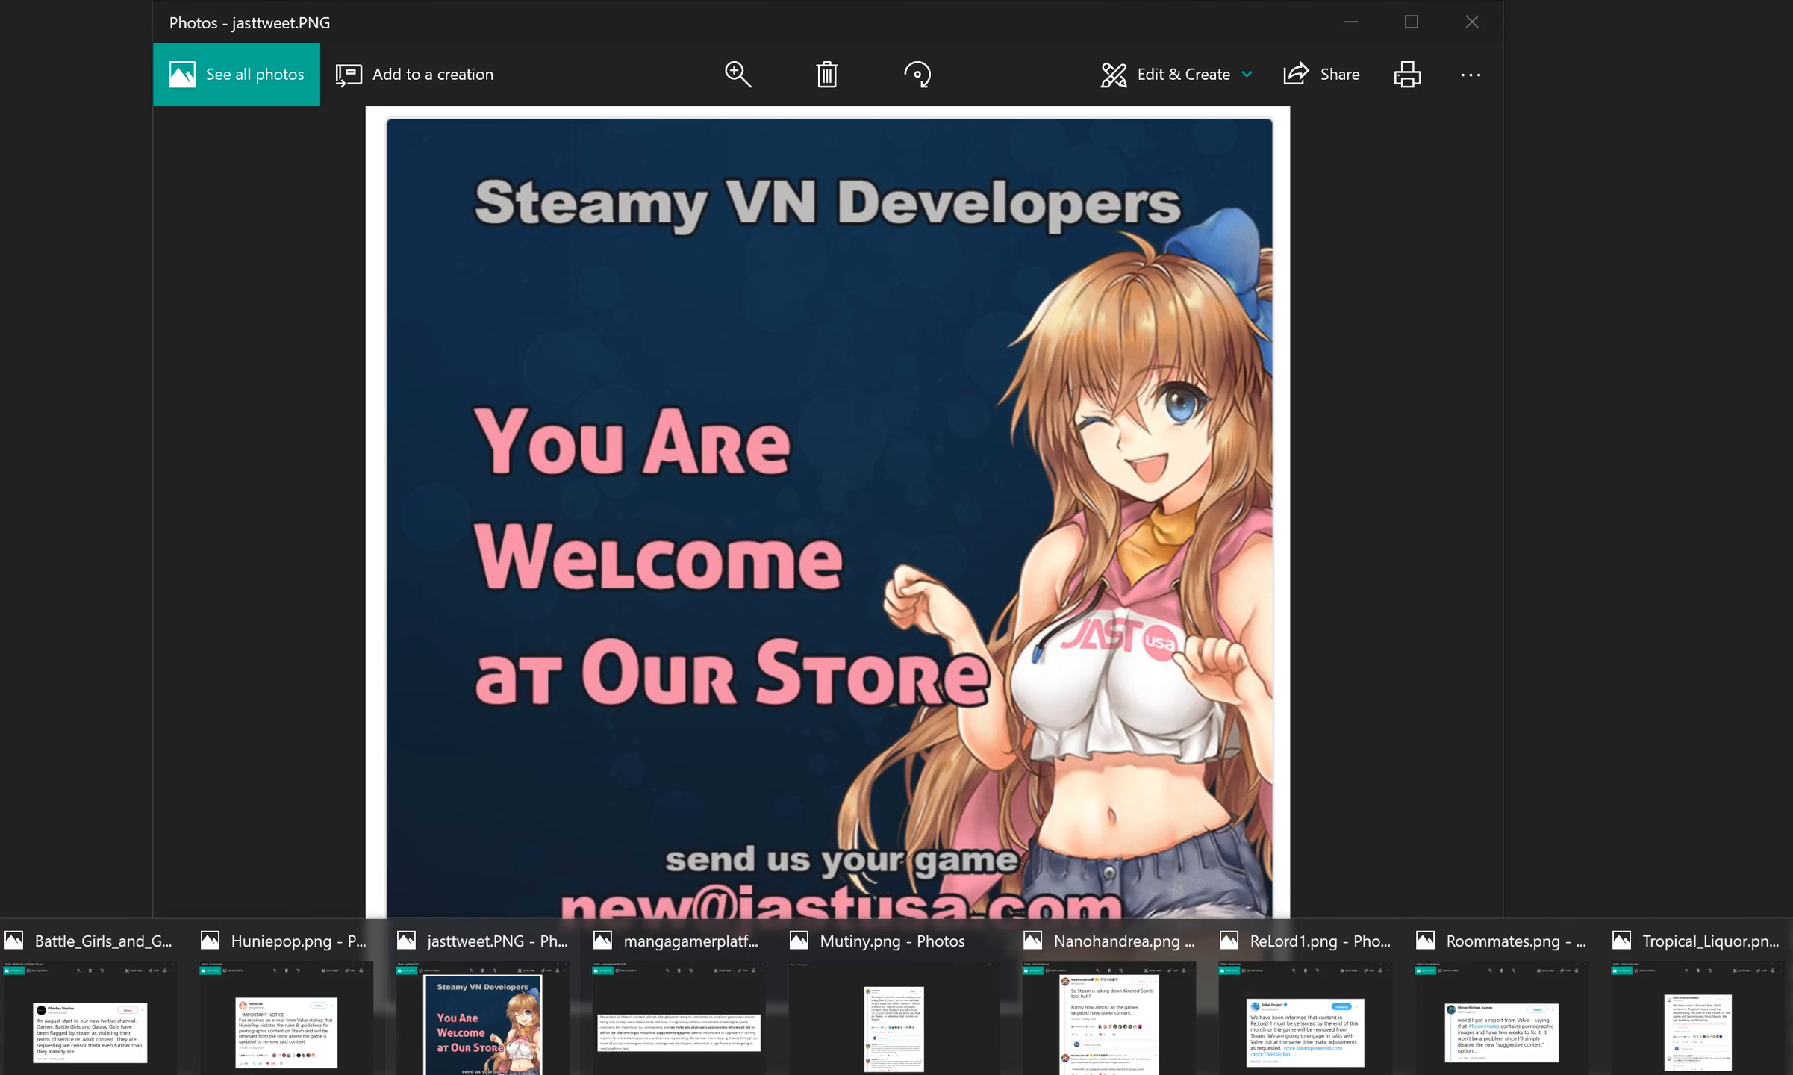
click(679, 1029)
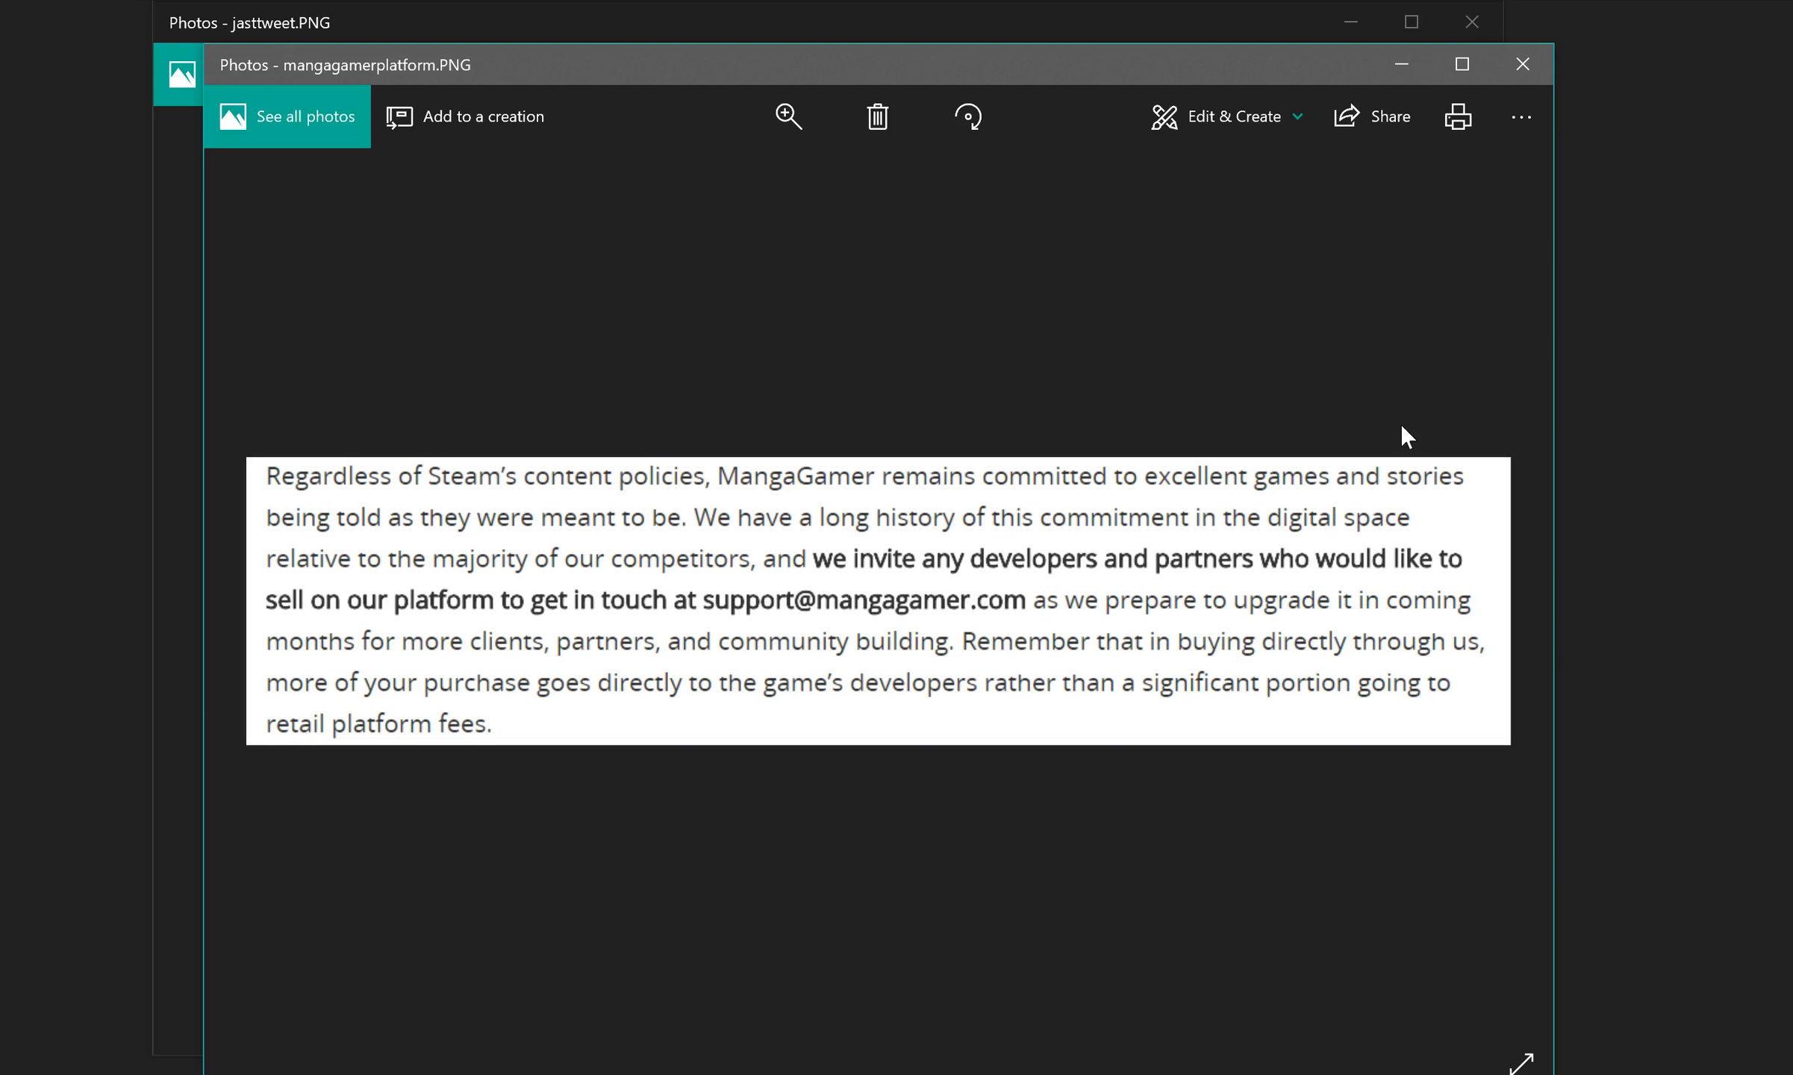
click(1077, 389)
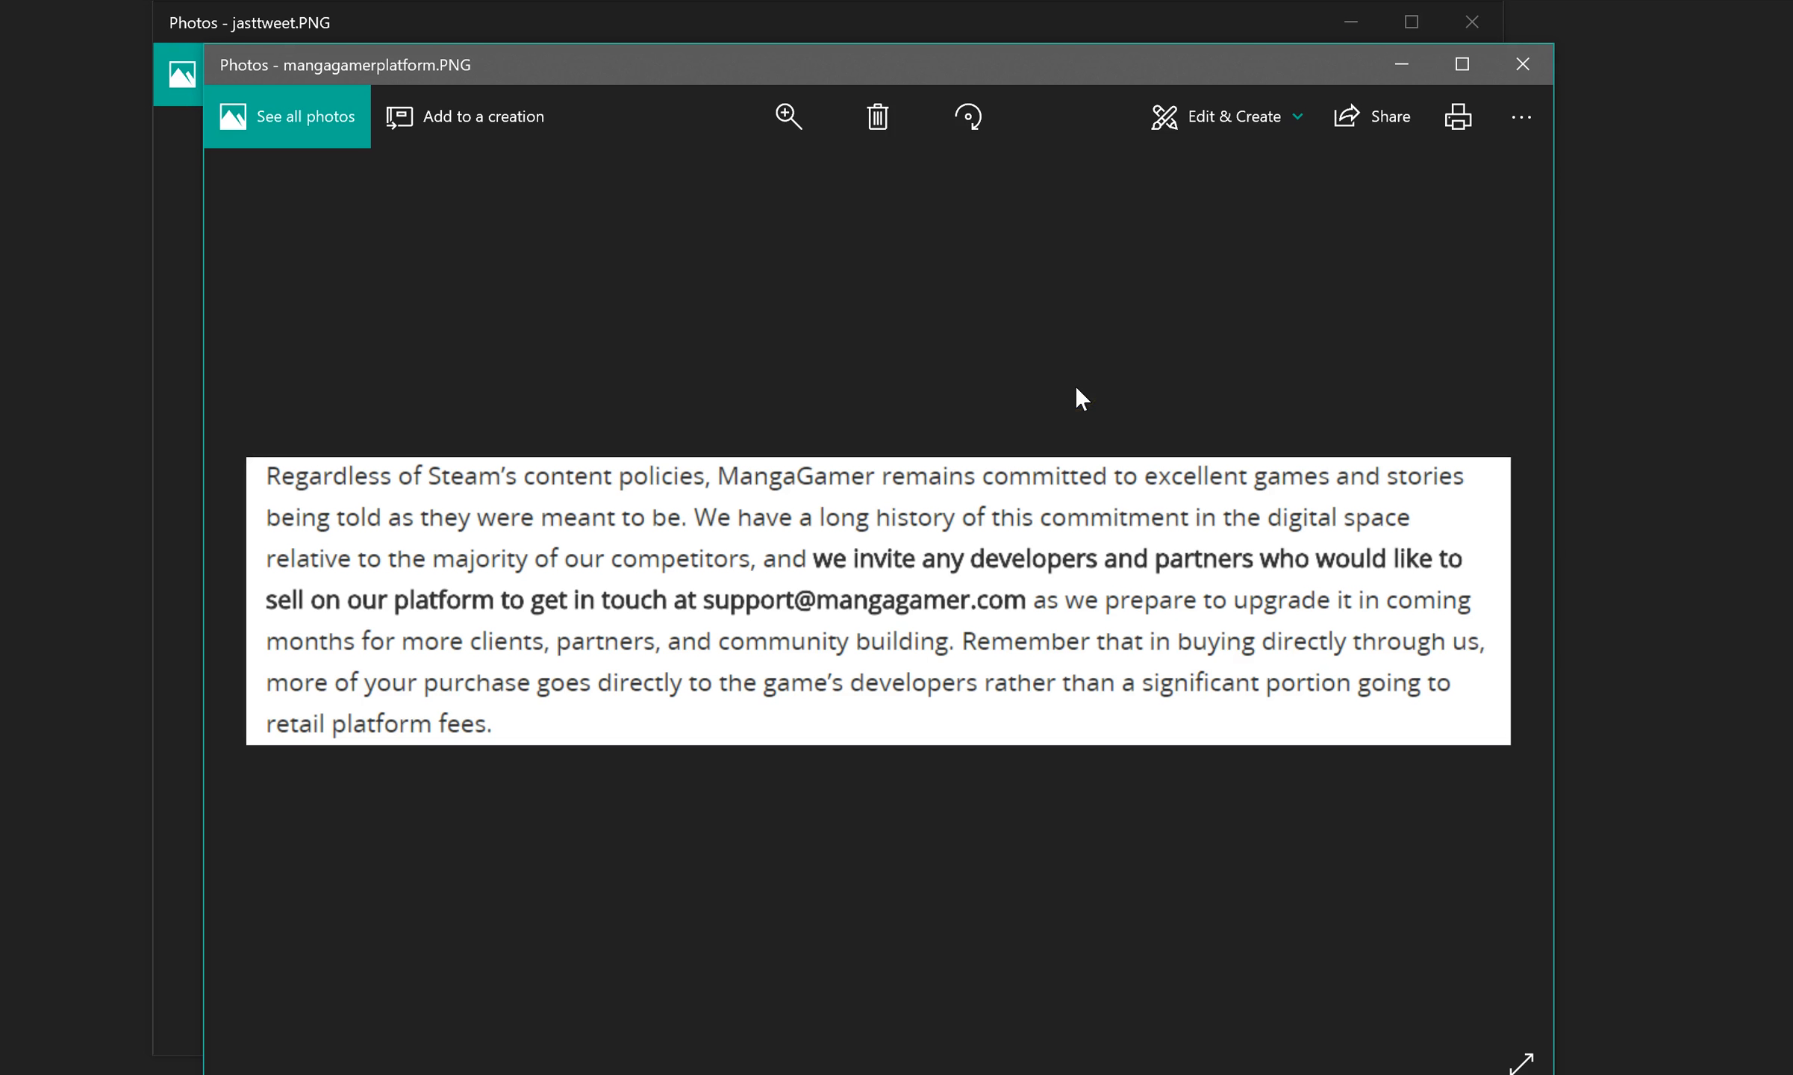